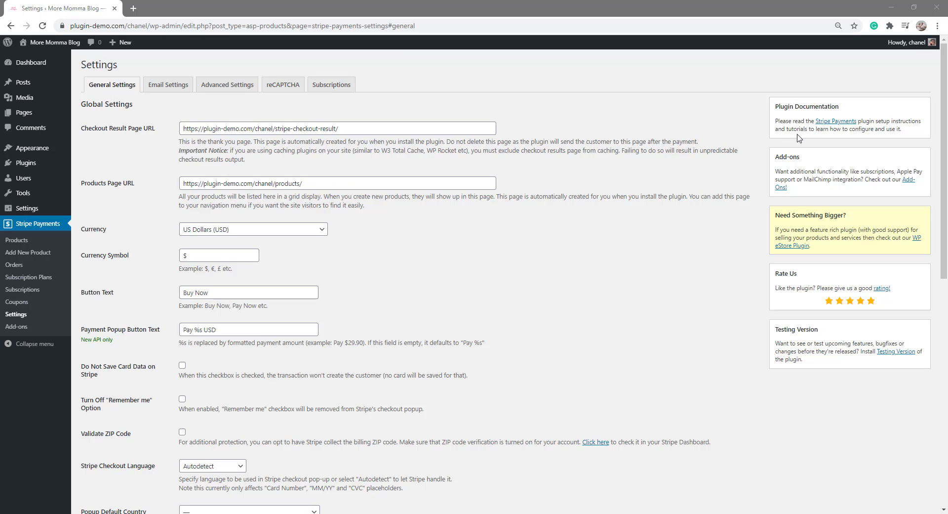
- Save the general Stripe Payments settings after reviewing the credentials and debug options
scroll(798, 139, "down", 9)
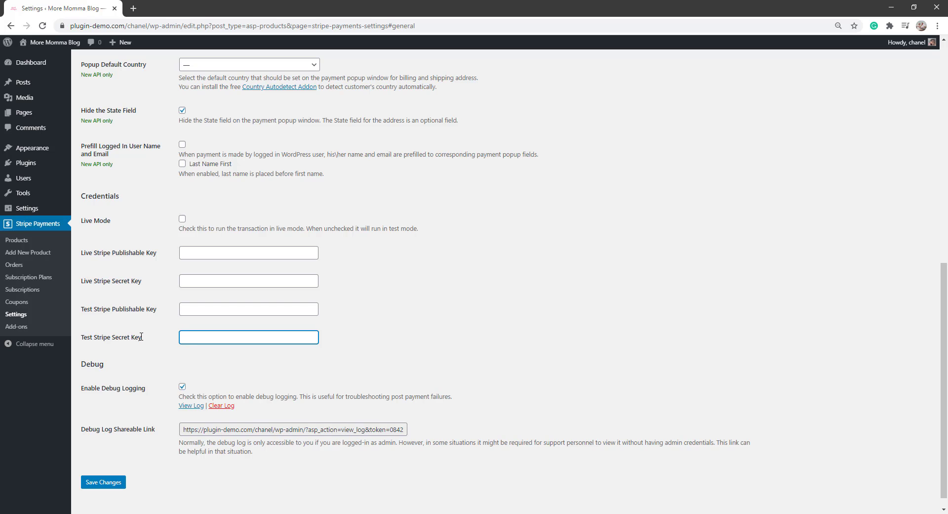
left_click(113, 483)
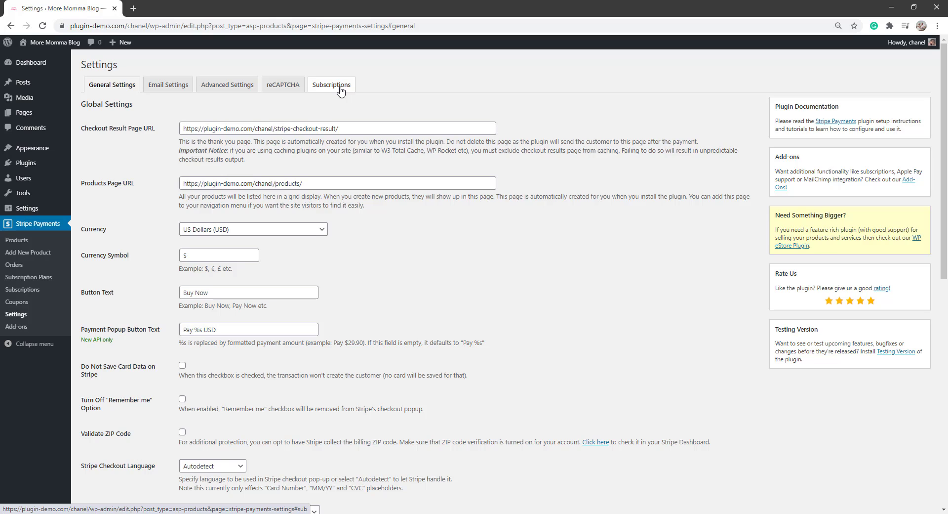
- Create the webhooks in the Stripe Payments subscription settings and review the card-expiry email options
left_click(341, 88)
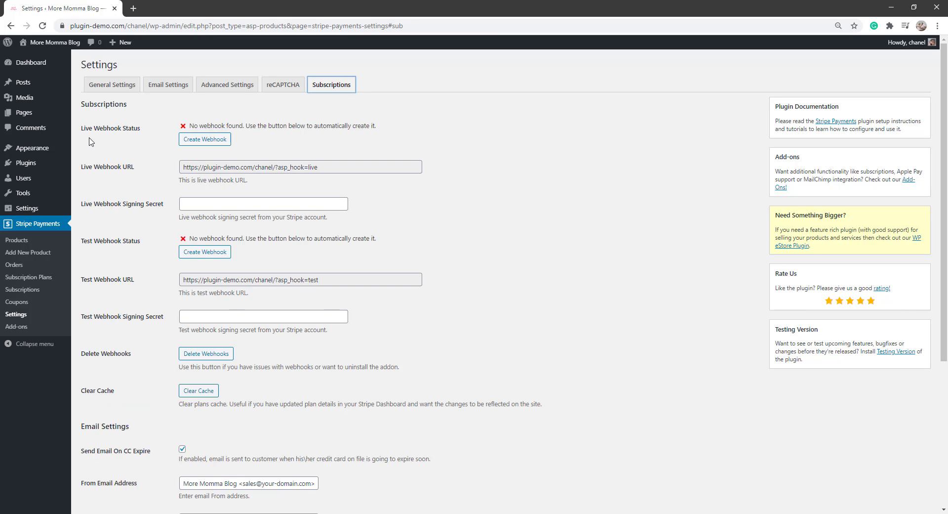
left_click(195, 140)
left_click(196, 141)
left_click(194, 142)
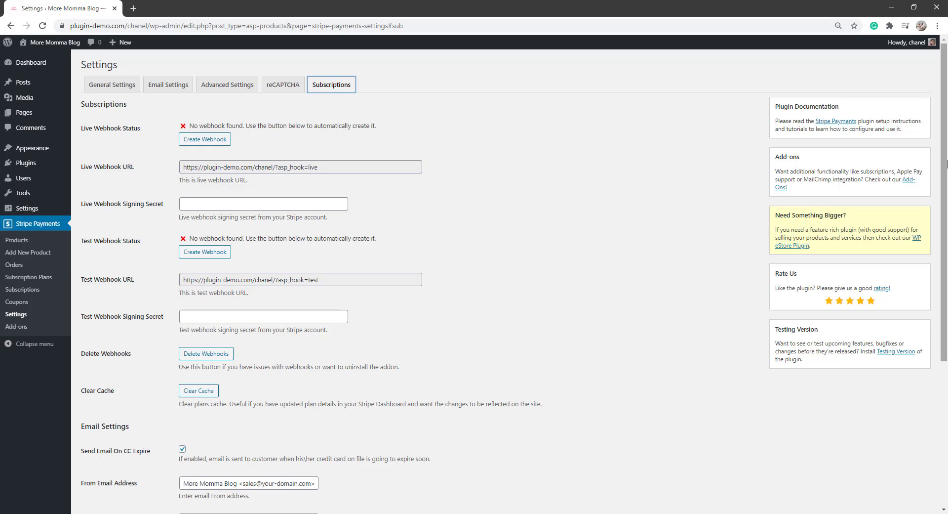
scroll(458, 343, "down", 5)
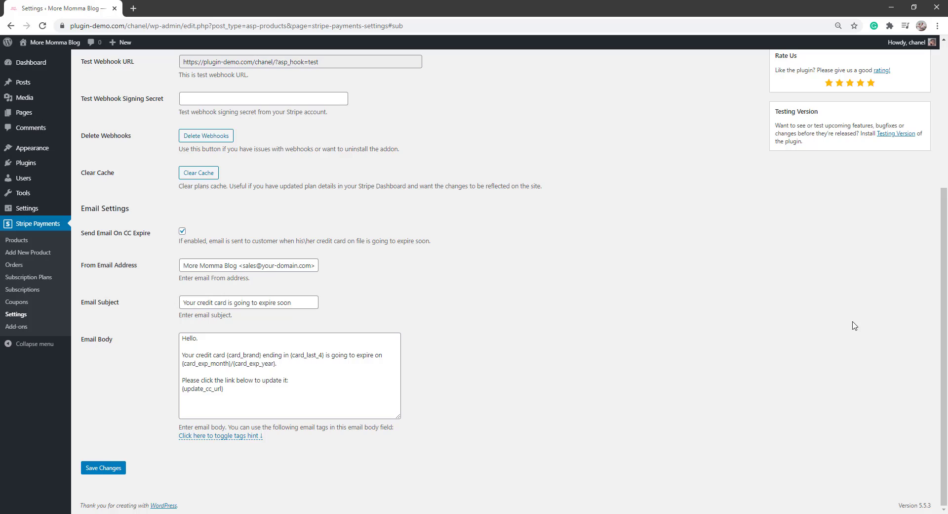
scroll(945, 321, "up", 2)
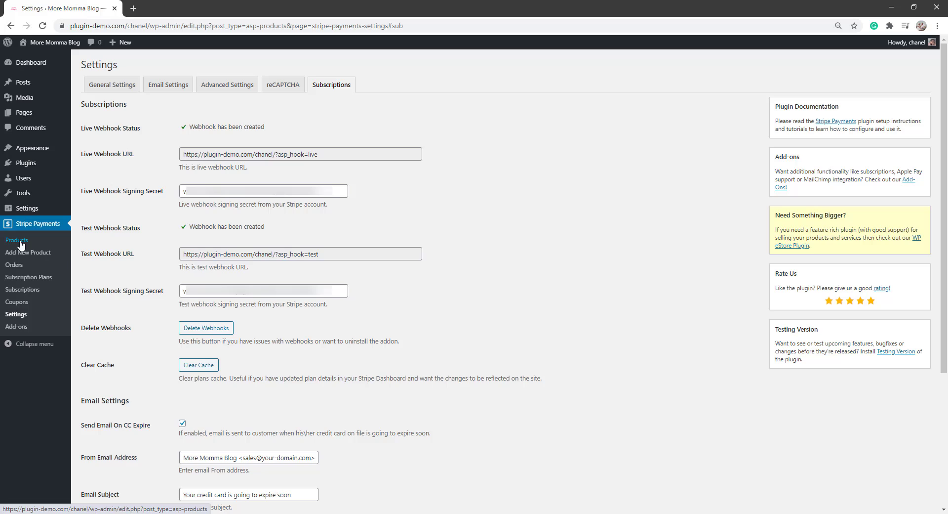
- Start a new subscription plan with an amount of 9.95 in US Dollars (USD)
left_click(25, 279)
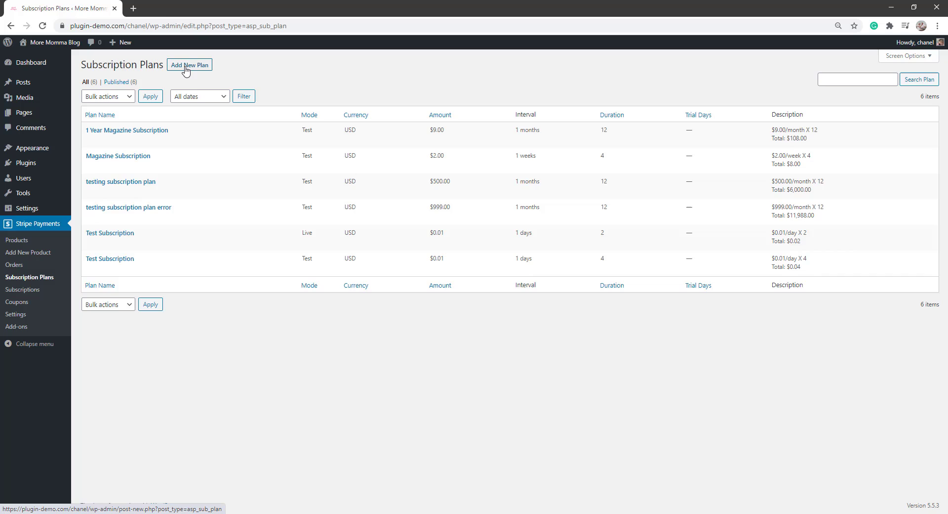
left_click(186, 70)
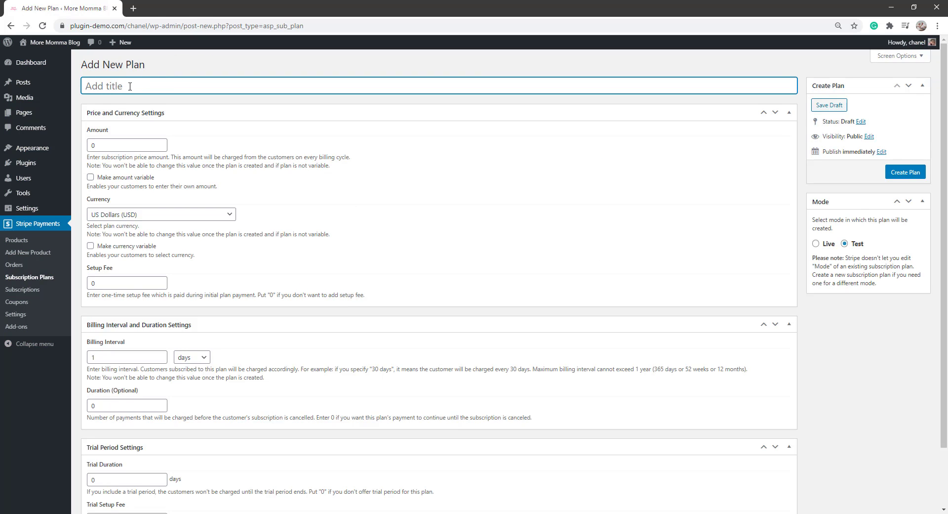
left_click(118, 147)
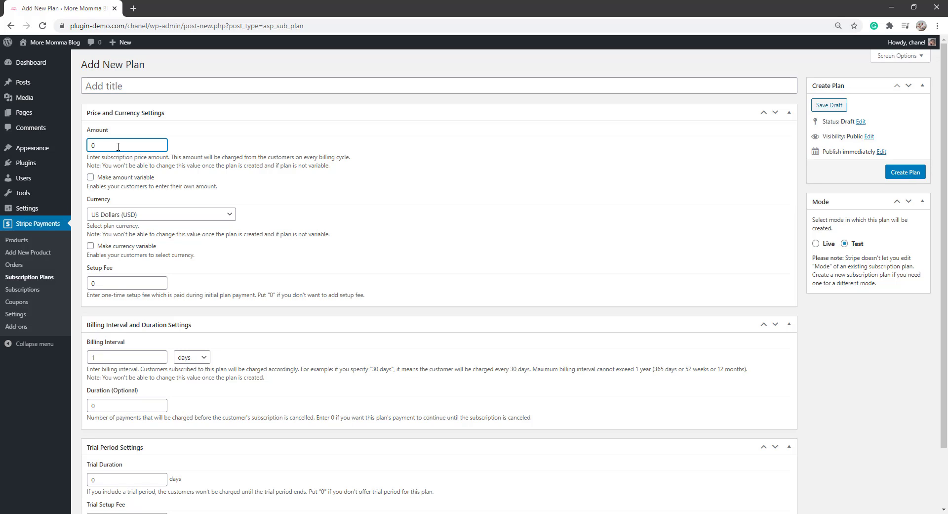
type("9.95")
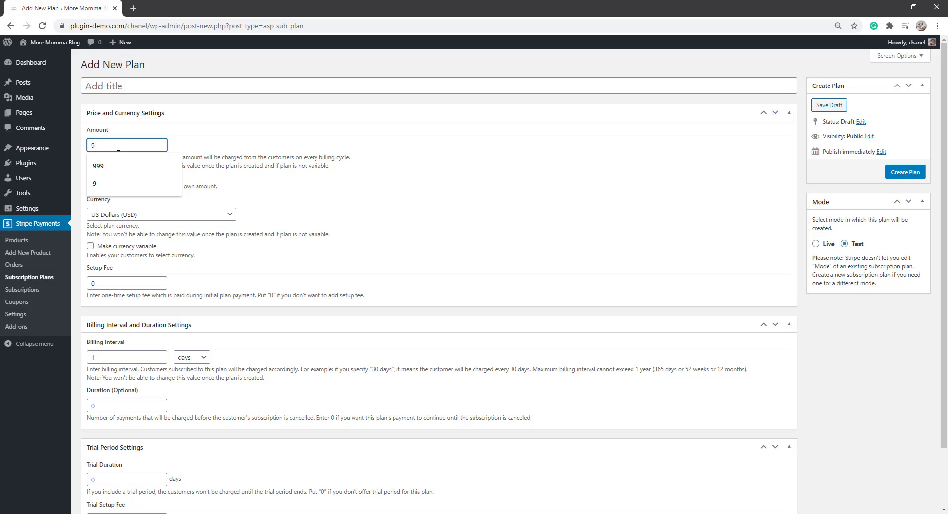
left_click(228, 149)
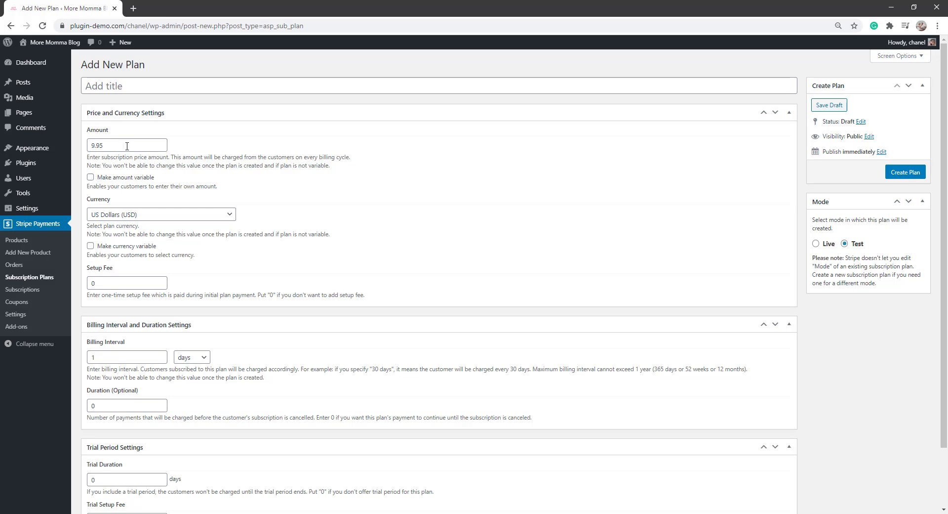
left_click(146, 214)
left_click(142, 223)
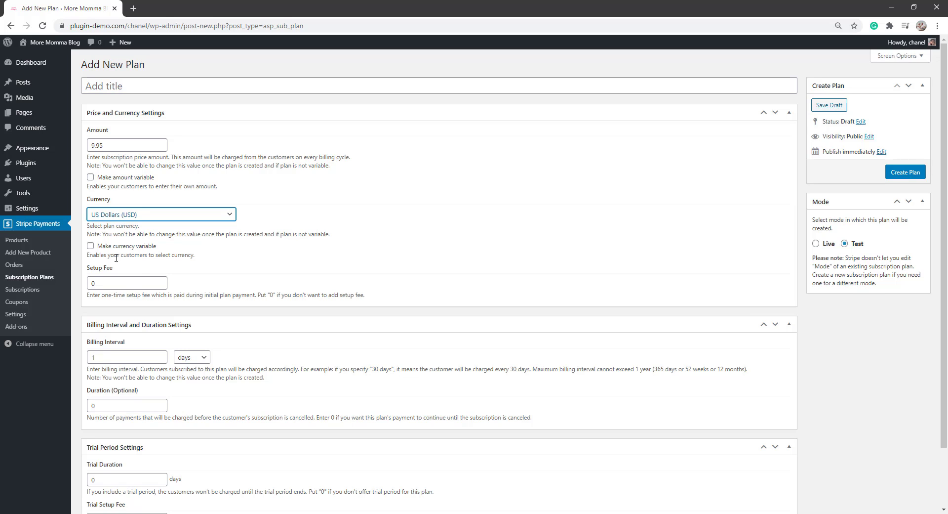
- Set the plan's setup fee to 2.00 and its billing interval unit to months
left_click(110, 286)
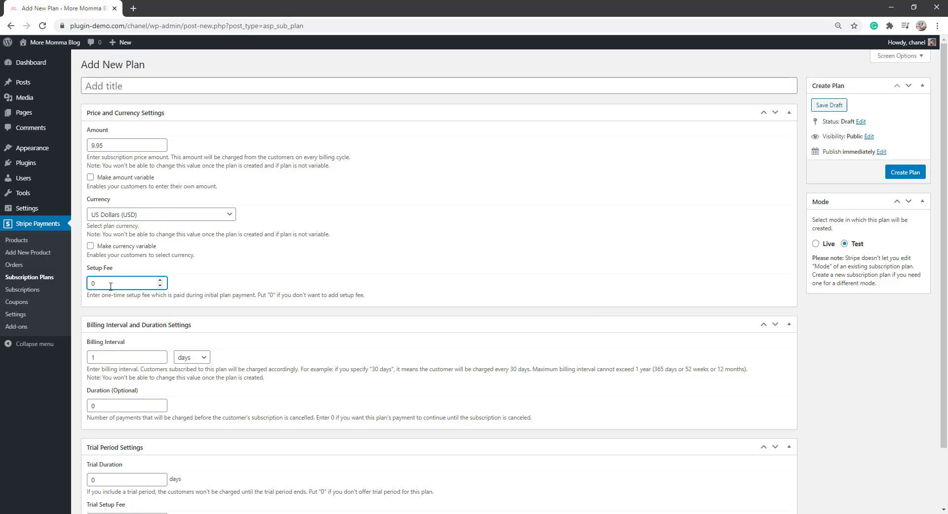
type("2.")
left_click(235, 291)
left_click(181, 361)
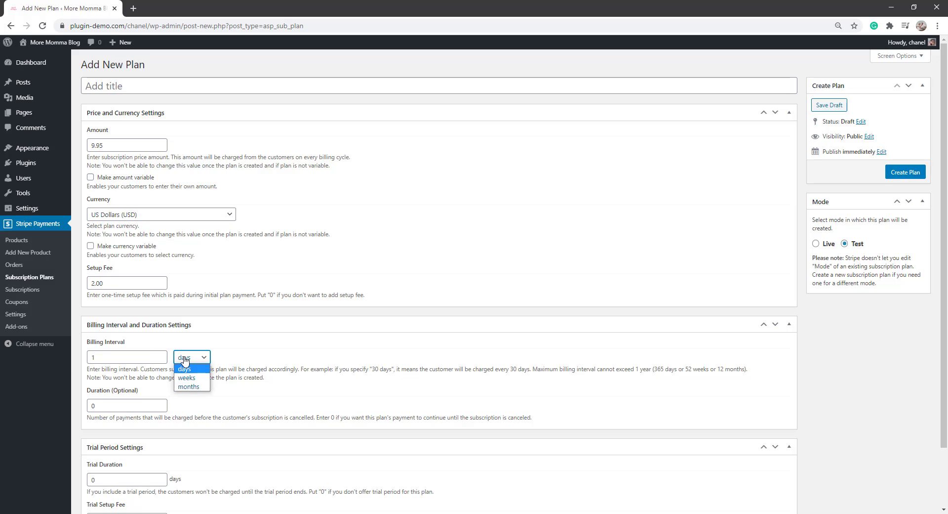
left_click(188, 388)
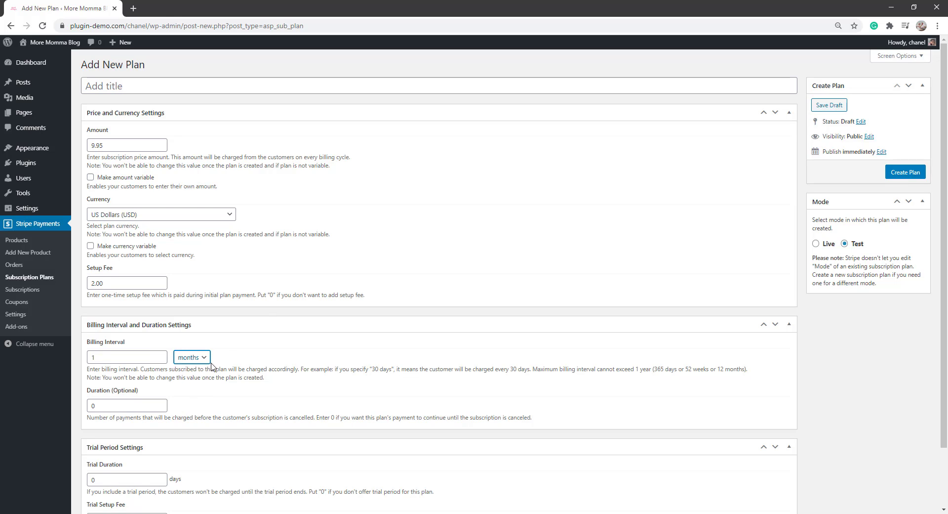
- Title the new subscription plan "Magazine Subscription"
left_click(187, 90)
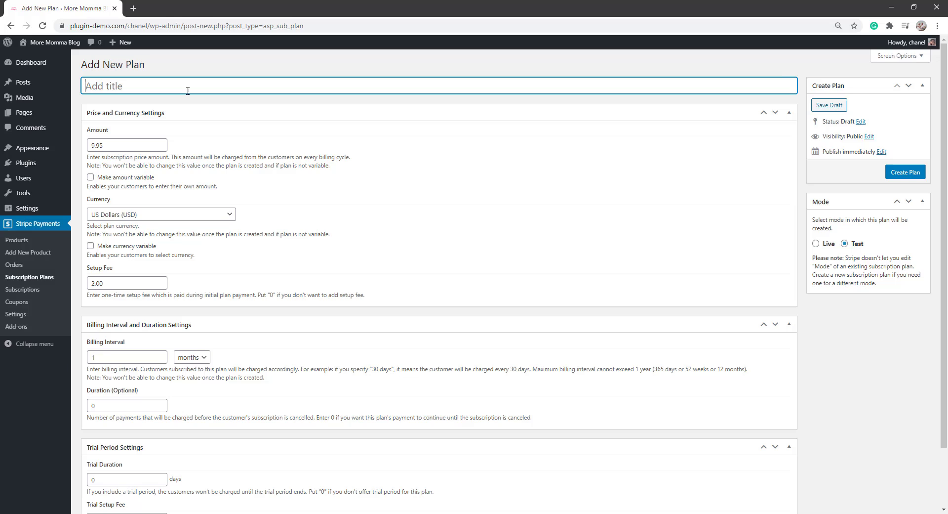
type("Magazine ")
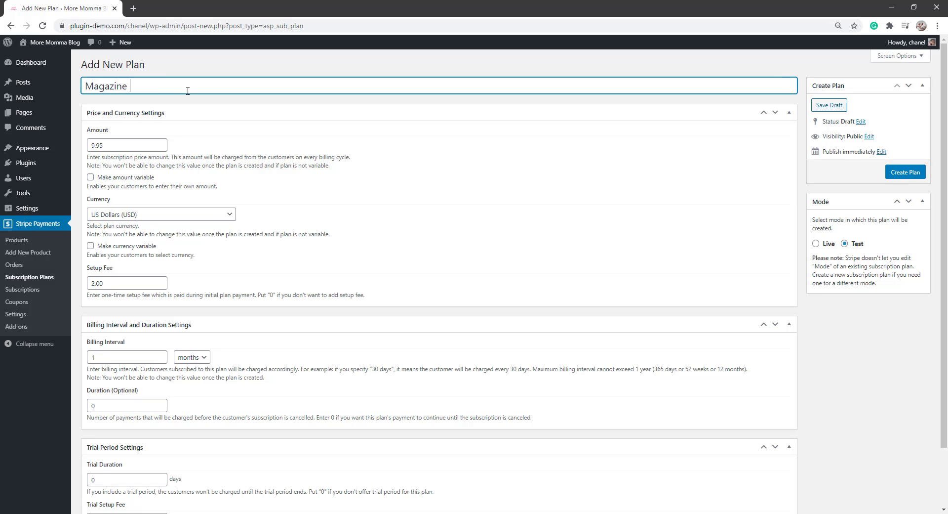
type("Subscription")
left_click(247, 162)
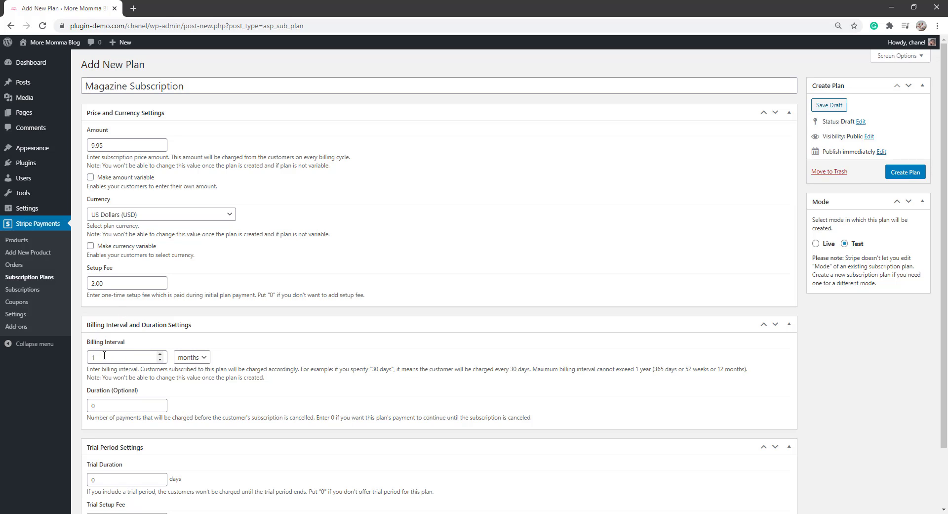
- Set the plan's duration to 12 payments and create the plan
left_click(131, 401)
left_click(212, 402)
scroll(944, 403, "down", 2)
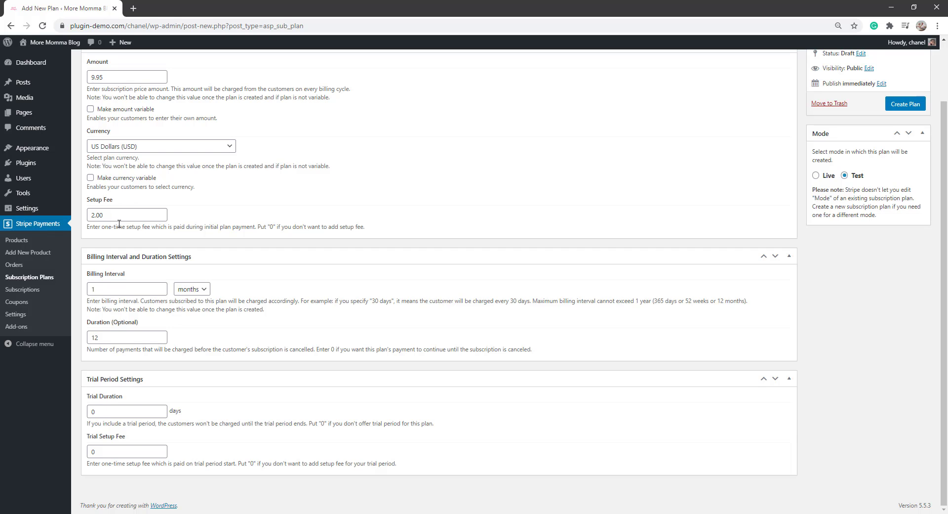
scroll(119, 223, "up", 2)
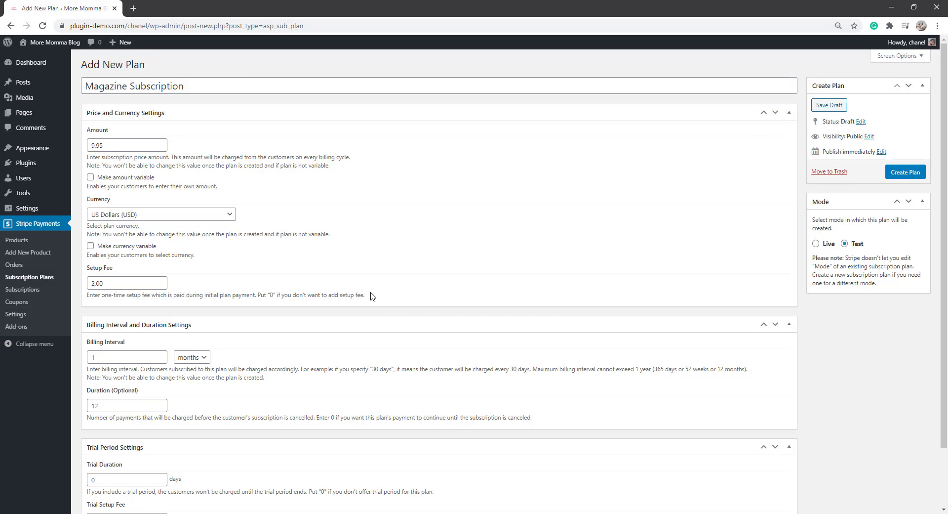
left_click(919, 172)
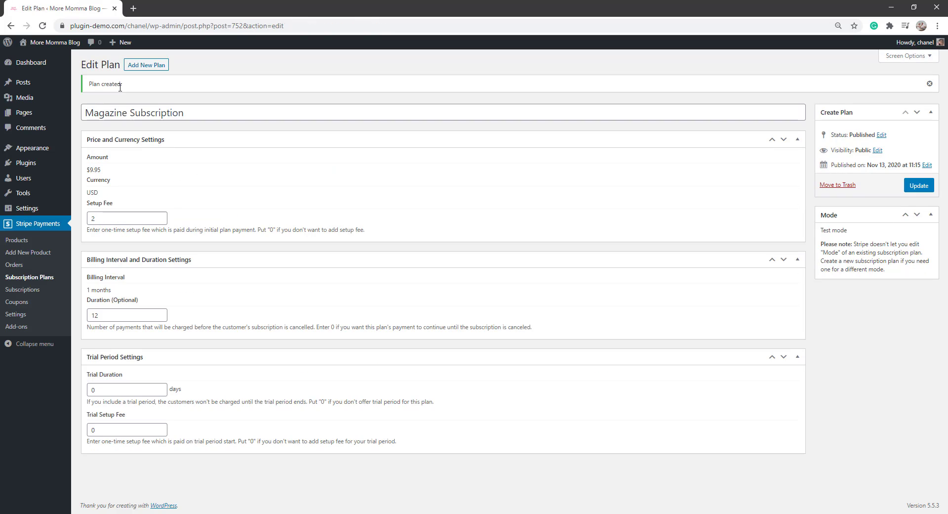
- Check the new Magazine Subscription plan's entry and total price description in the list of subscription plans
left_click(37, 278)
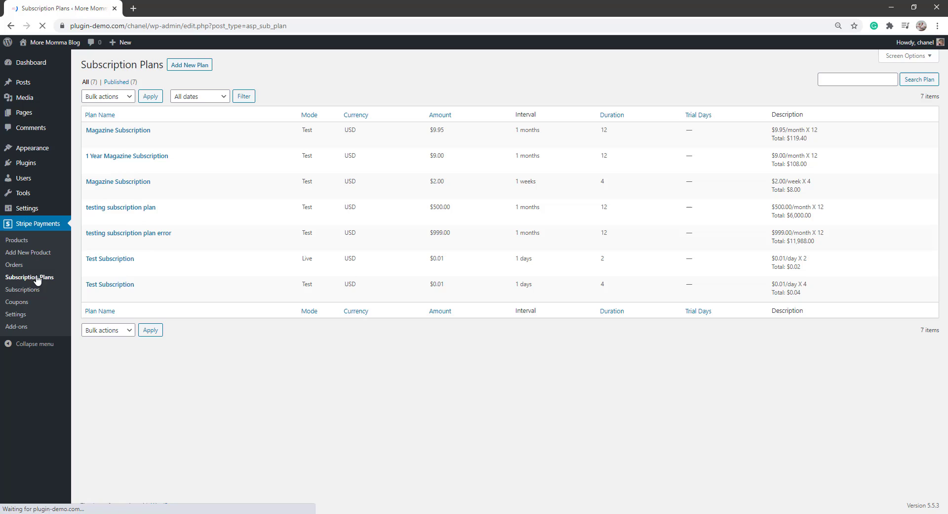
mouse_move(109, 142)
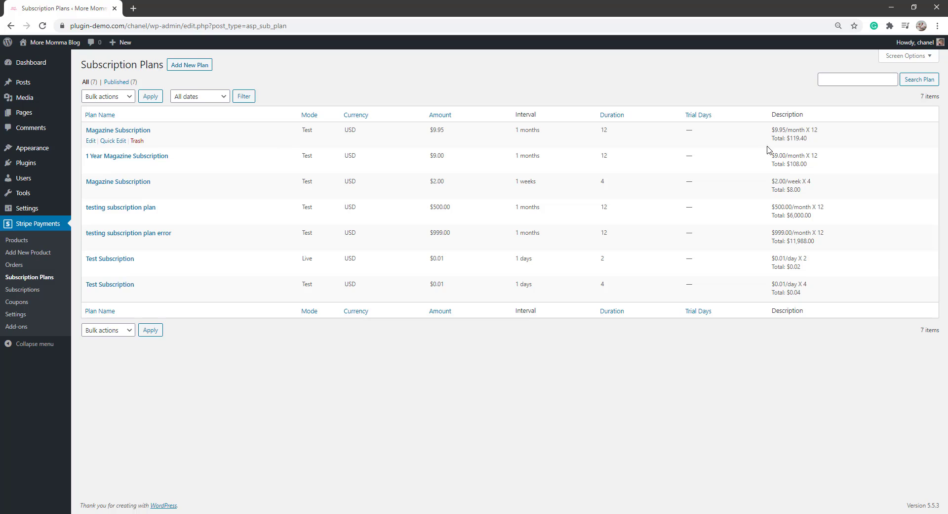
left_click_drag(774, 138, 813, 140)
left_click(813, 140)
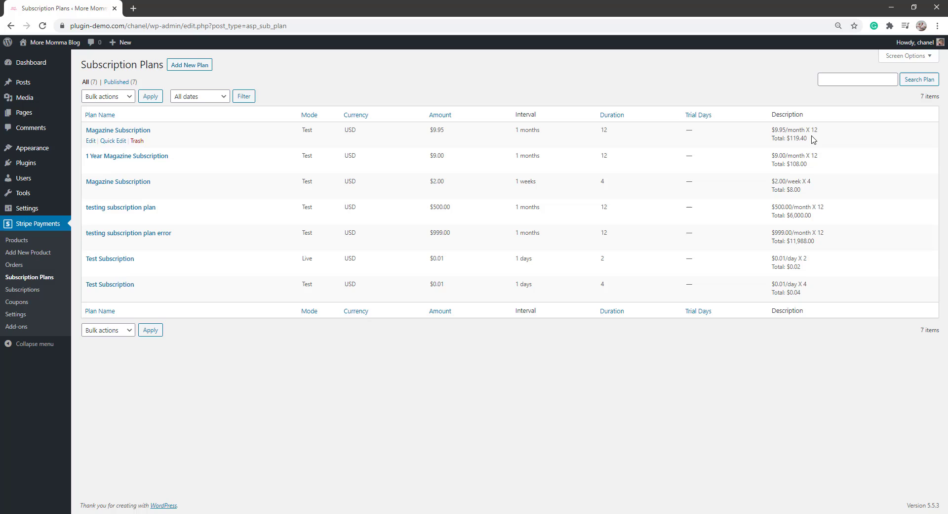
- Start a new product titled "Magazine Subscription" with the description "This is a magazine subscription."
left_click(25, 255)
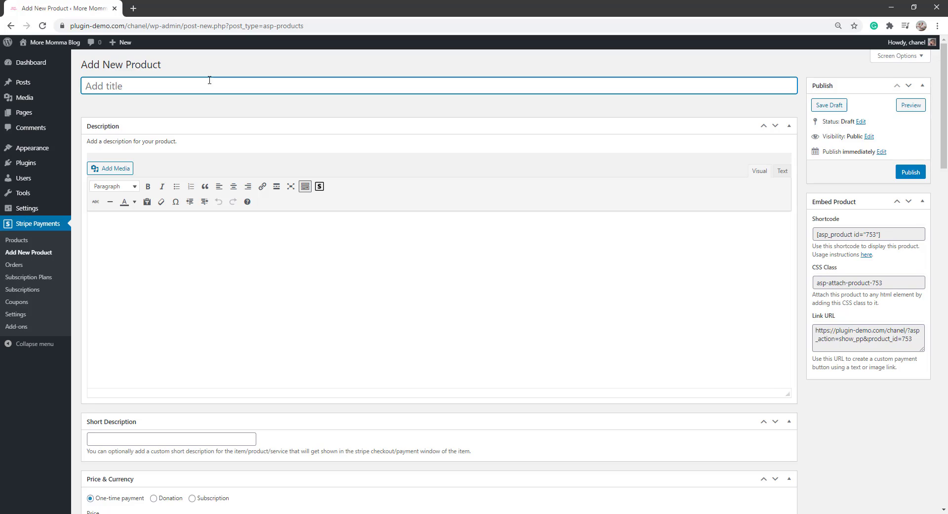
type("Magazine Subscription")
left_click(195, 224)
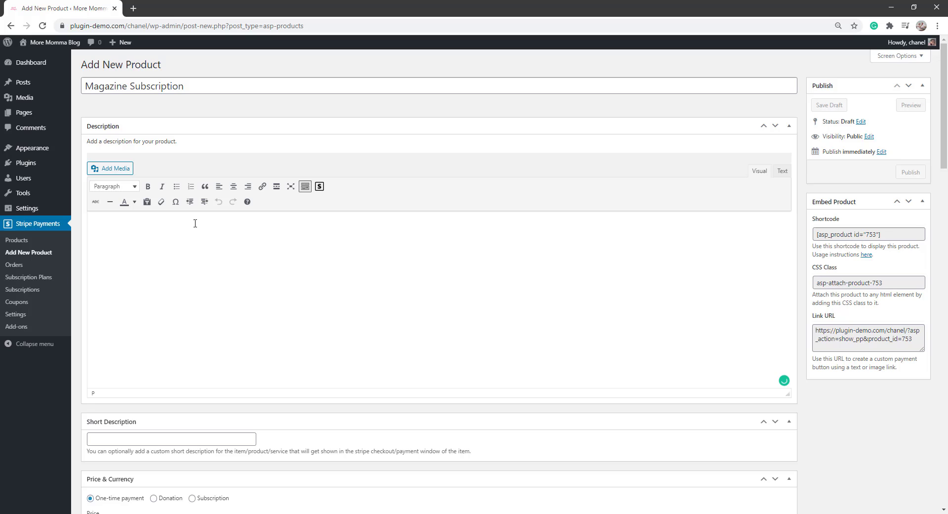
type("This is a magazine subscription.")
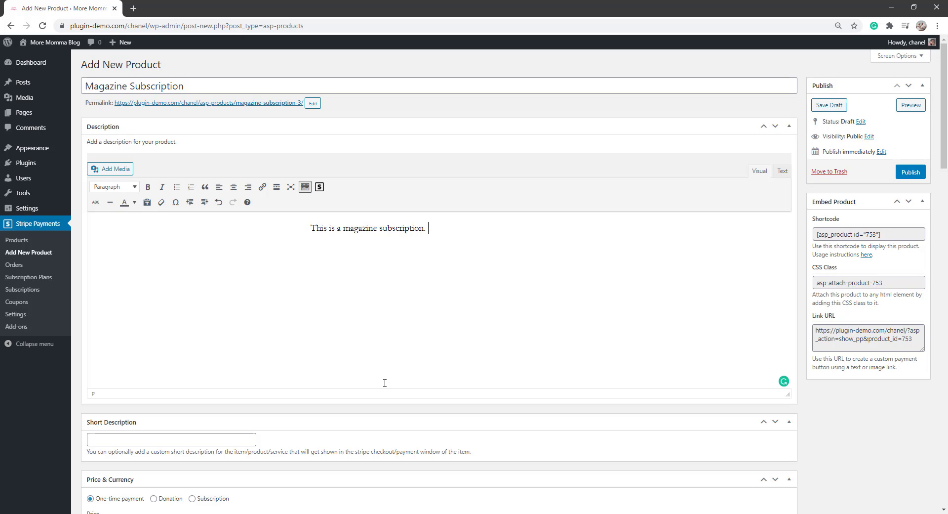
- Make the product's price type Subscription and assign it the first listed [Test] Magazine Subscription plan
left_click_drag(944, 145, 946, 234)
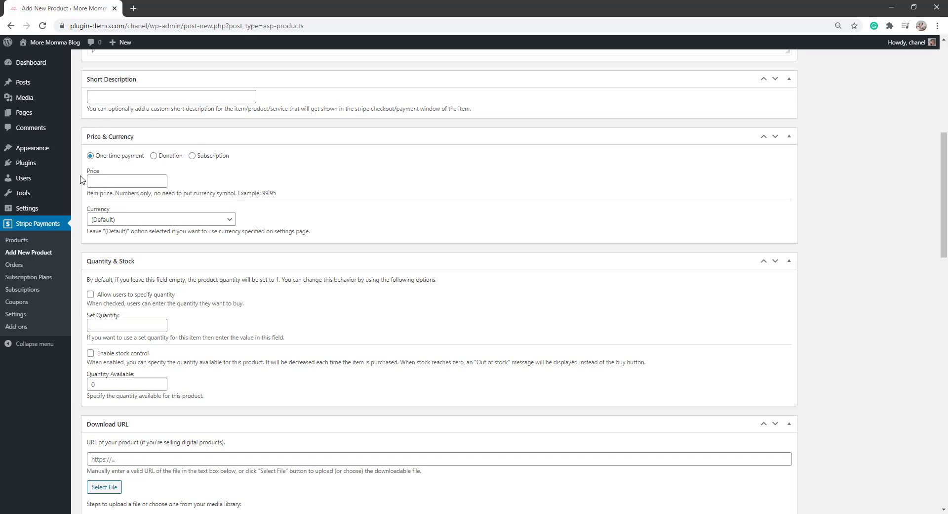
left_click(192, 156)
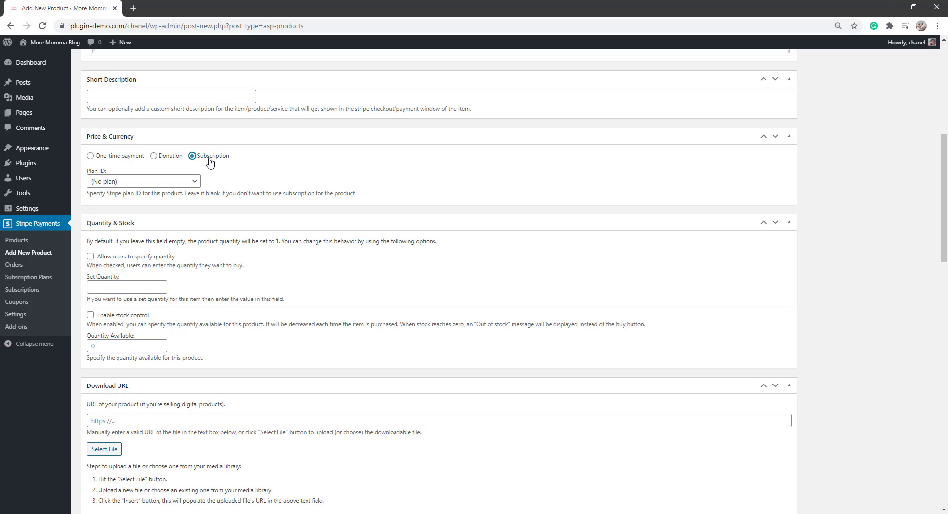
left_click(181, 182)
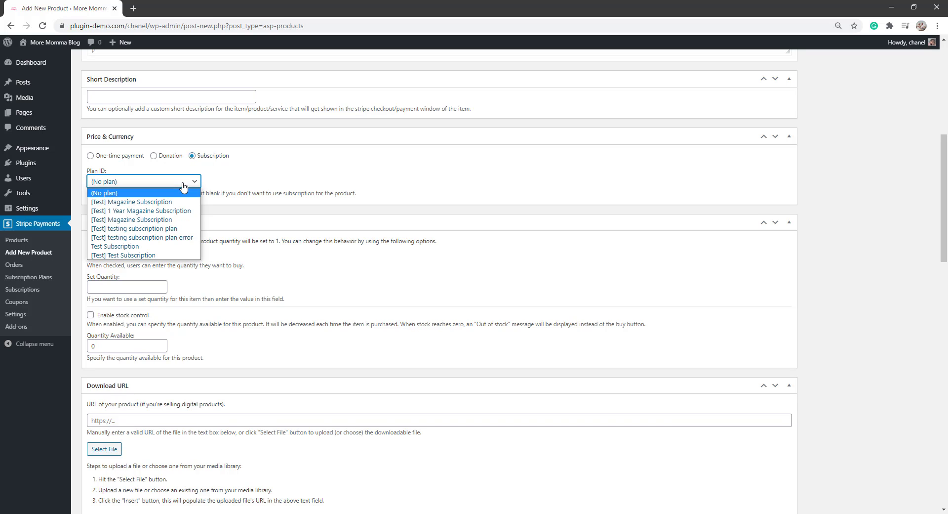
left_click(146, 201)
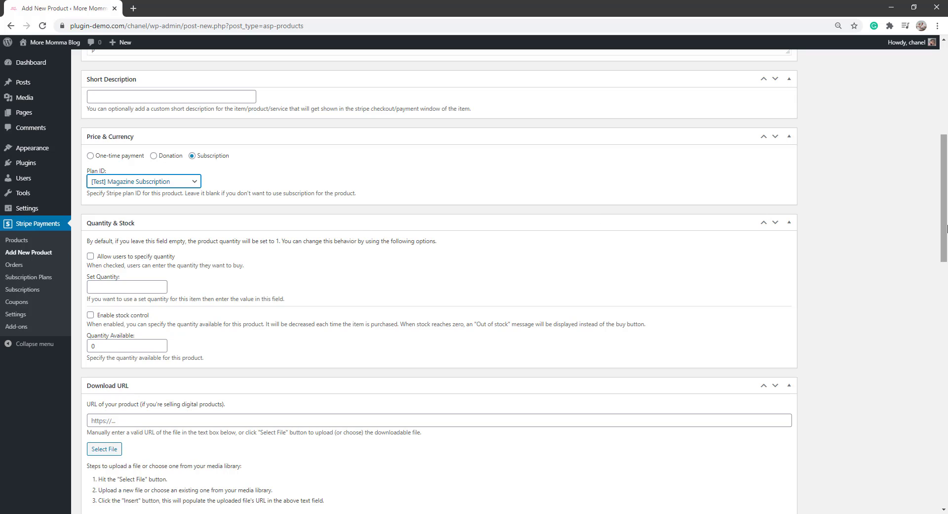
- Set the product thumbnail to the subscription-mags.jpg image from the media library
scroll(946, 262, "down", 2)
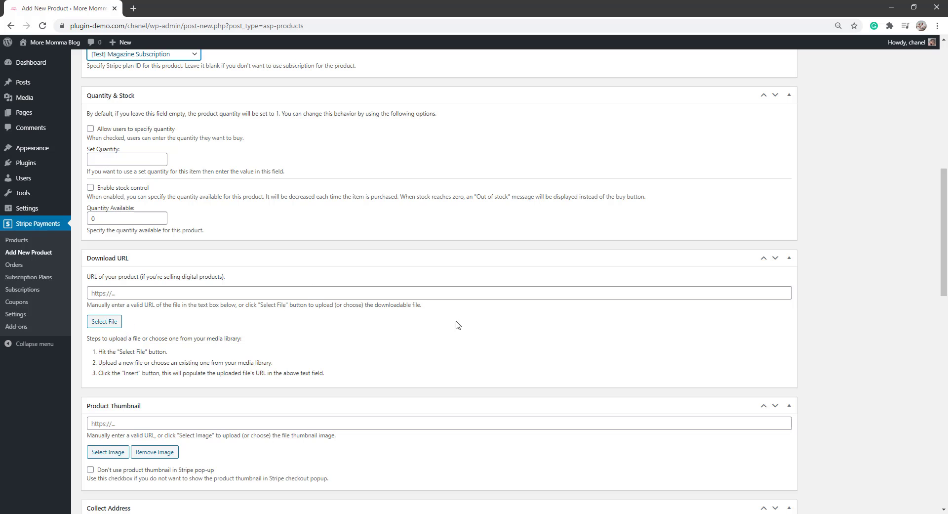
scroll(564, 354, "down", 6)
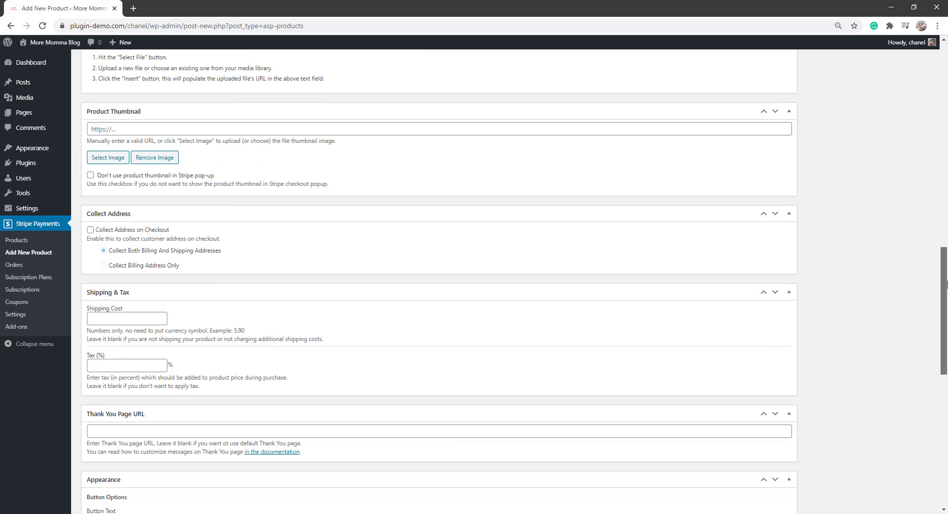
left_click(113, 161)
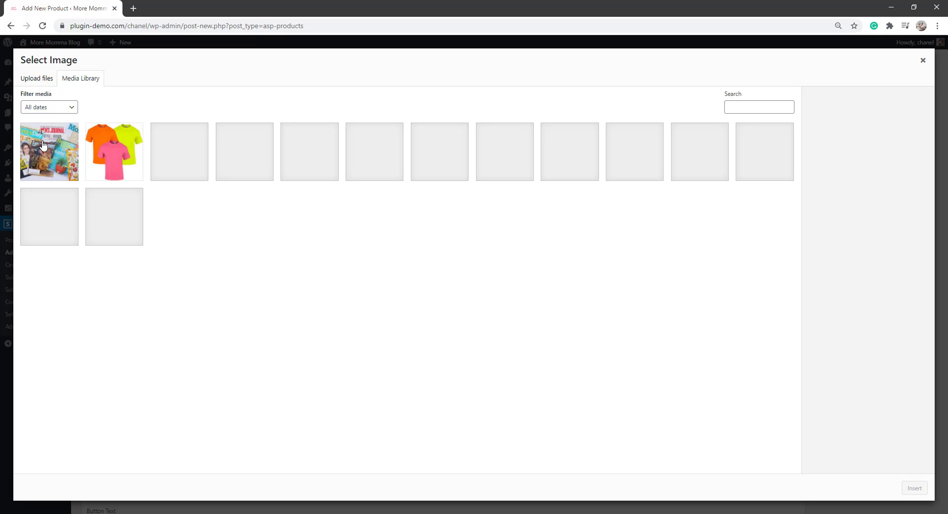
left_click(45, 152)
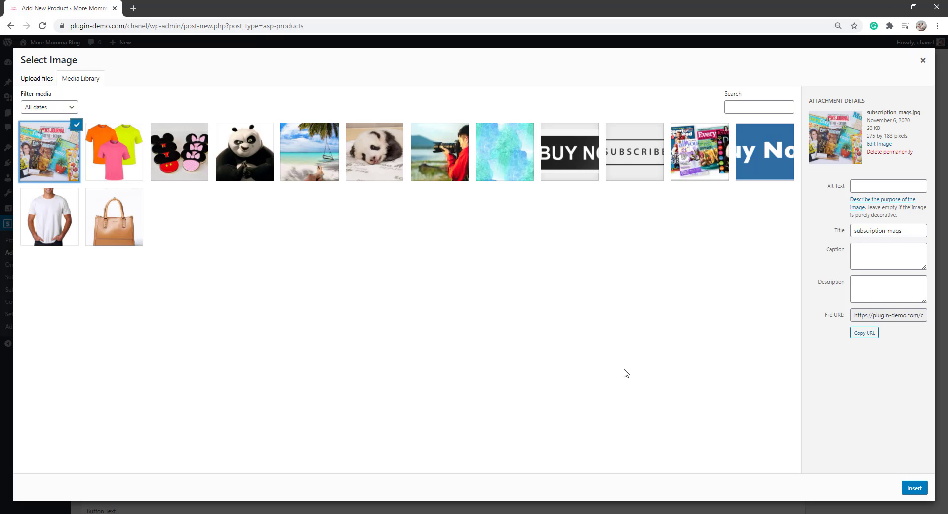
left_click(907, 489)
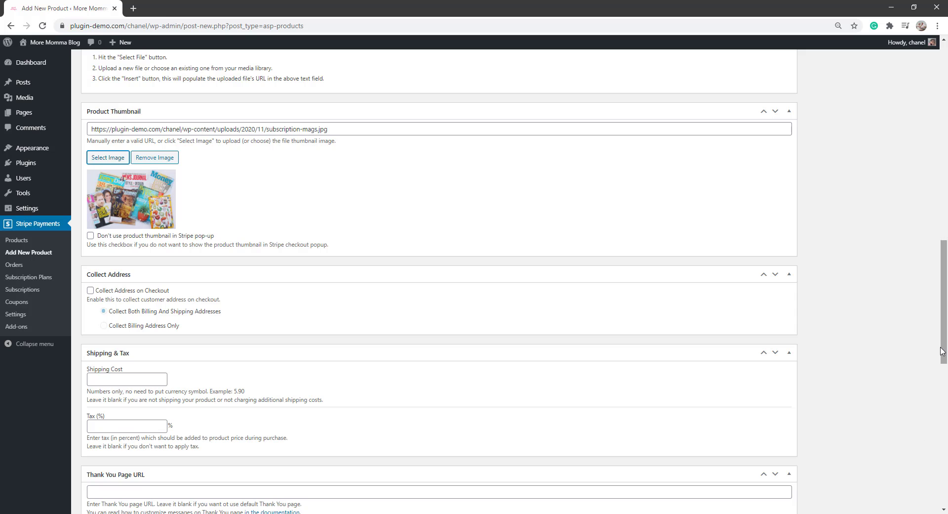
- Enable collecting both billing and shipping addresses on checkout and set the product's button text to "Subscribe Today"
left_click_drag(943, 351, 944, 407)
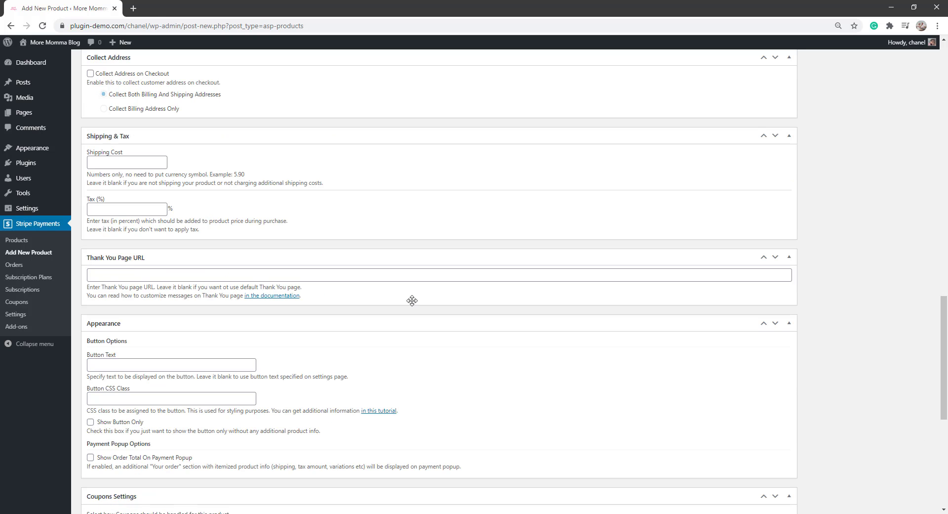
left_click(90, 74)
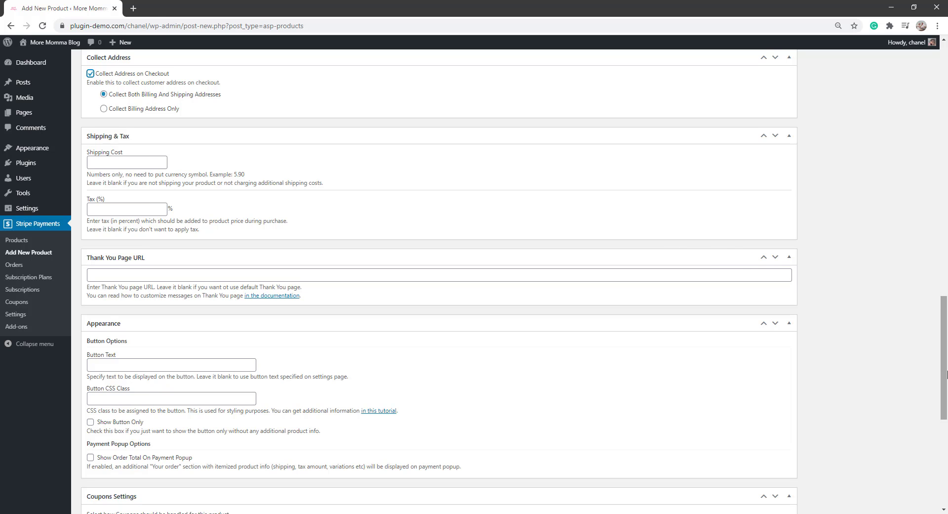
left_click_drag(945, 373, 946, 410)
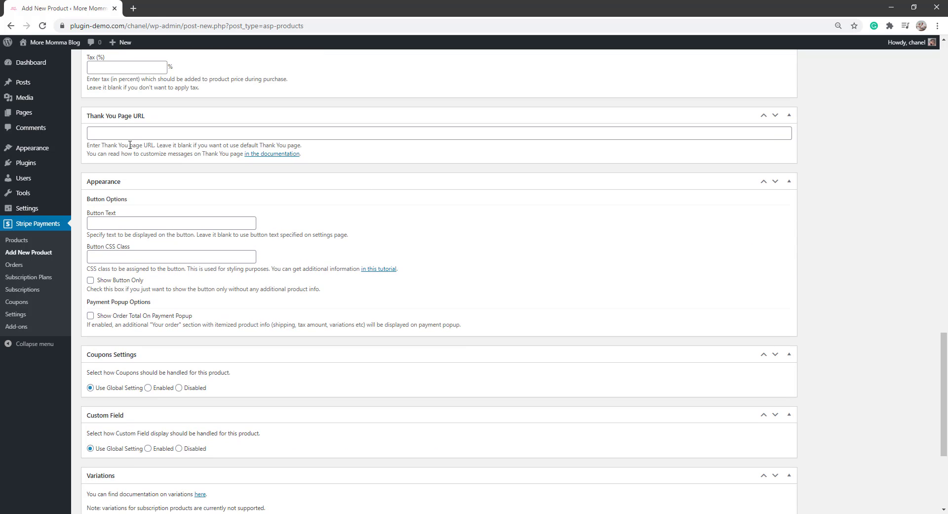
left_click(99, 224)
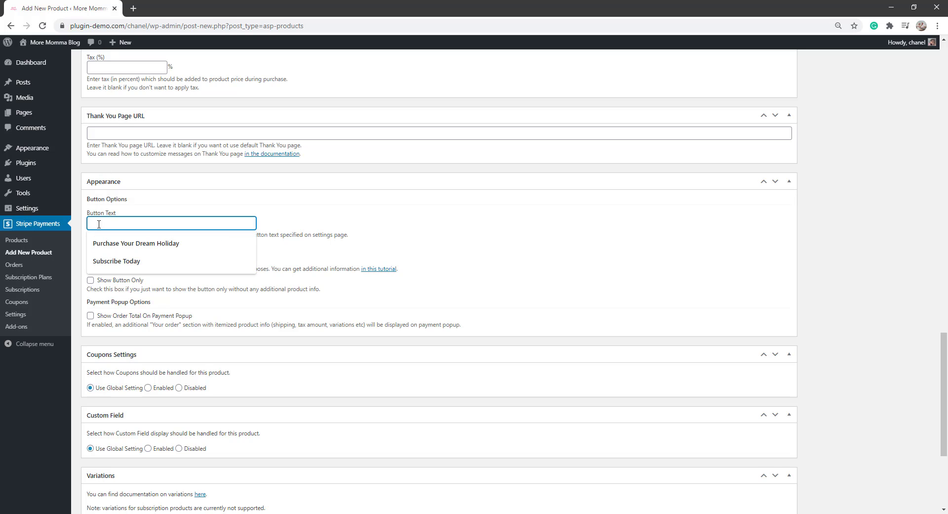
left_click(117, 261)
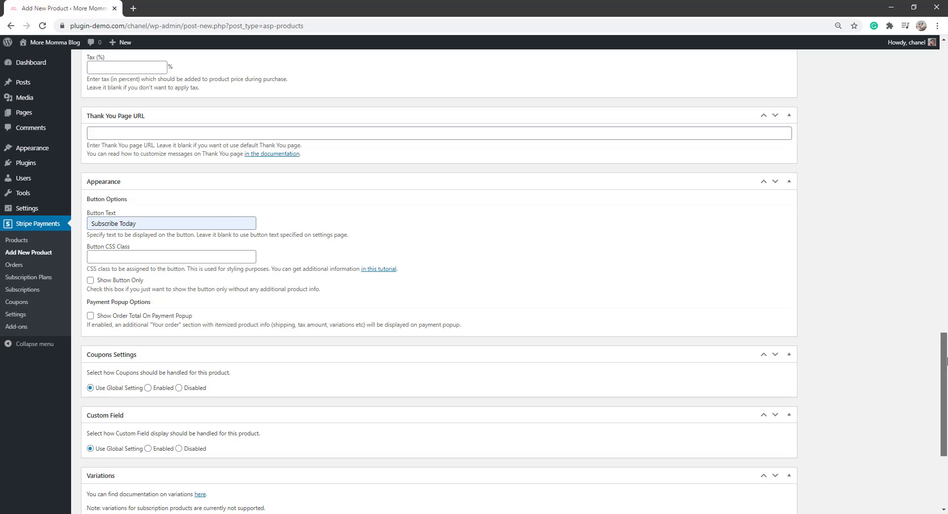
- Review the product's remaining settings and publish the Magazine Subscription product
left_click_drag(946, 366, 946, 415)
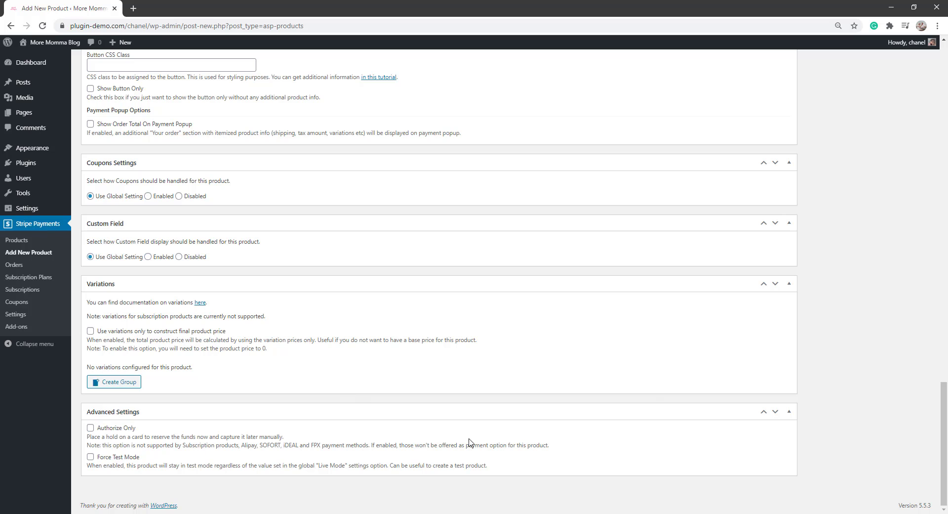
left_click_drag(944, 442, 944, 106)
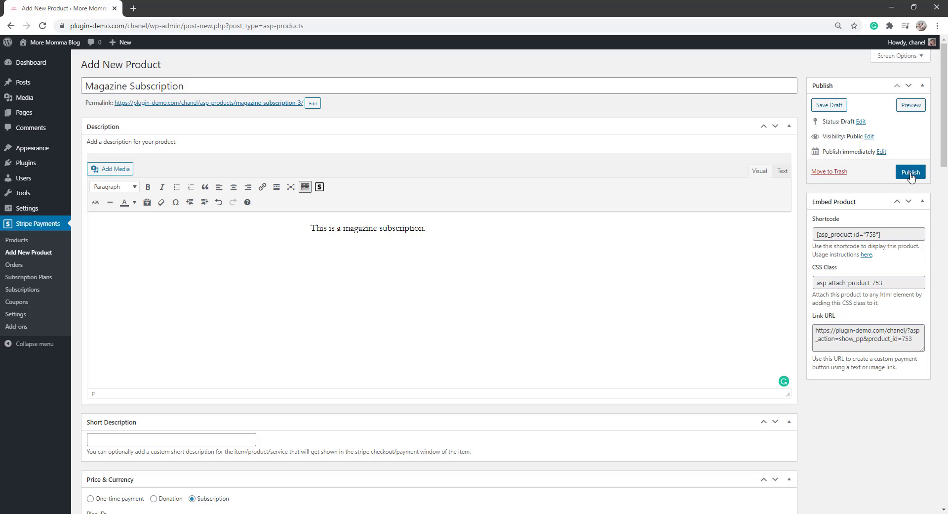
left_click(911, 173)
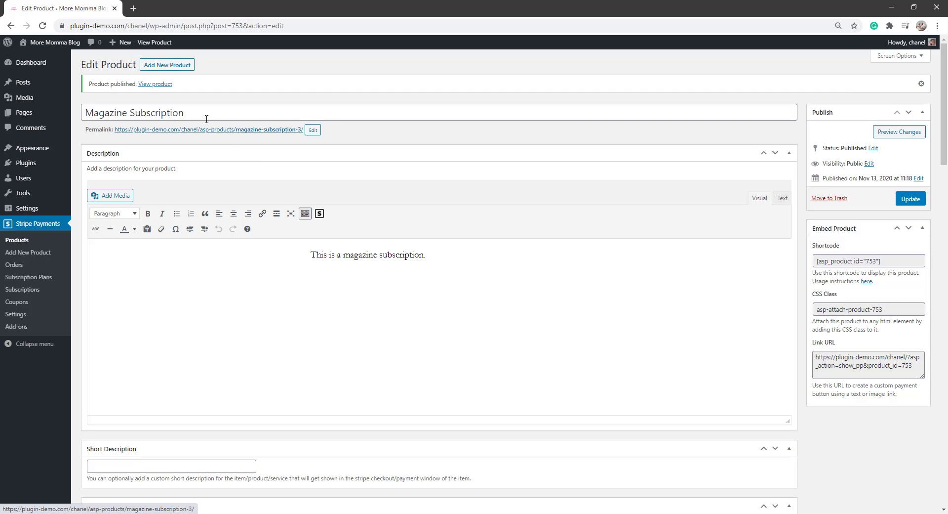
- Open the published product's page through its permalink and check the displayed monthly price and setup fee
left_click(182, 129)
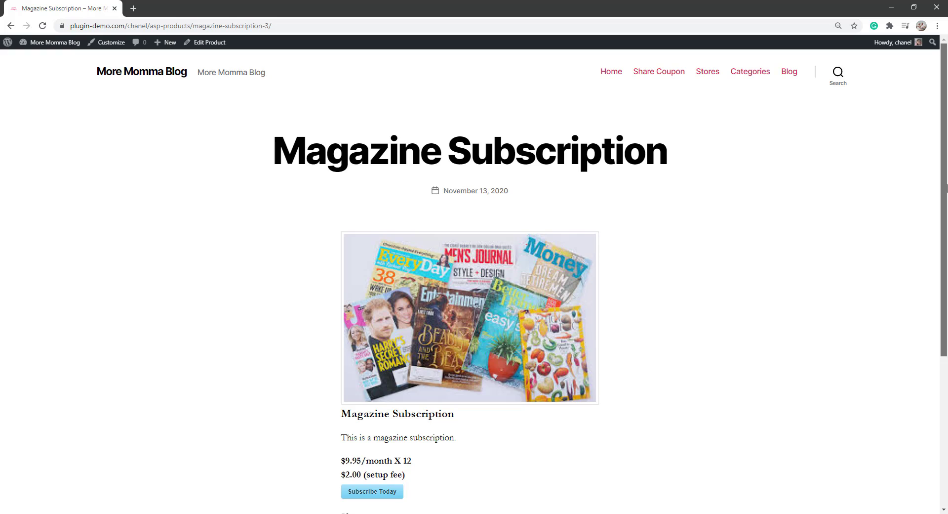
left_click_drag(946, 187, 946, 243)
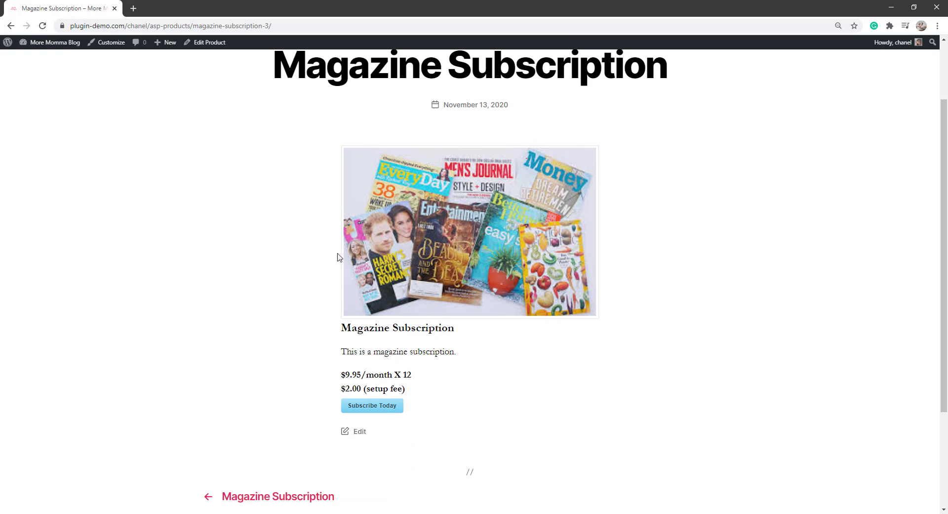
scroll(946, 210, "up", 2)
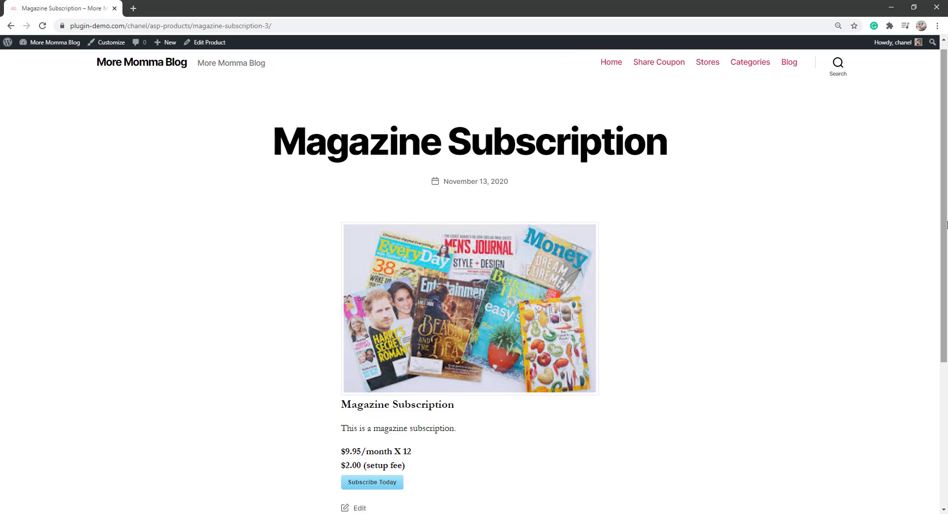
scroll(606, 301, "down", 2)
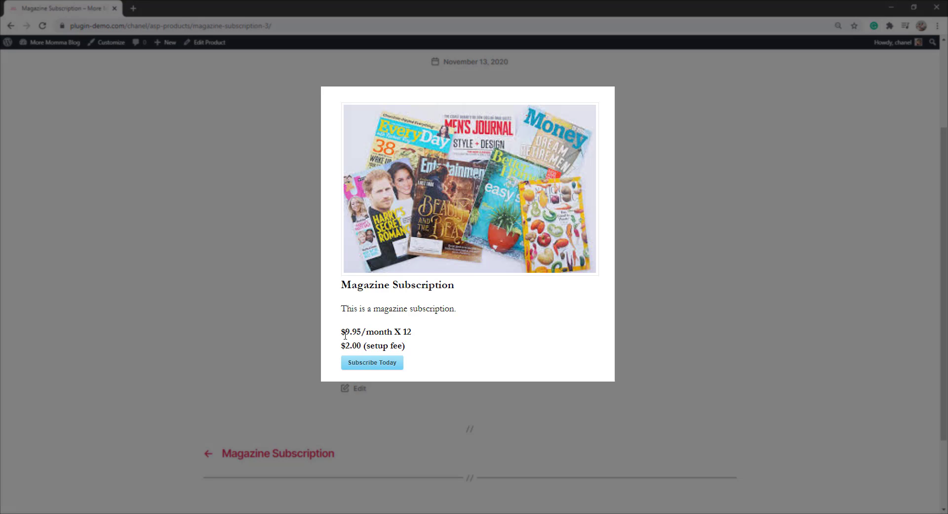
left_click_drag(342, 332, 424, 337)
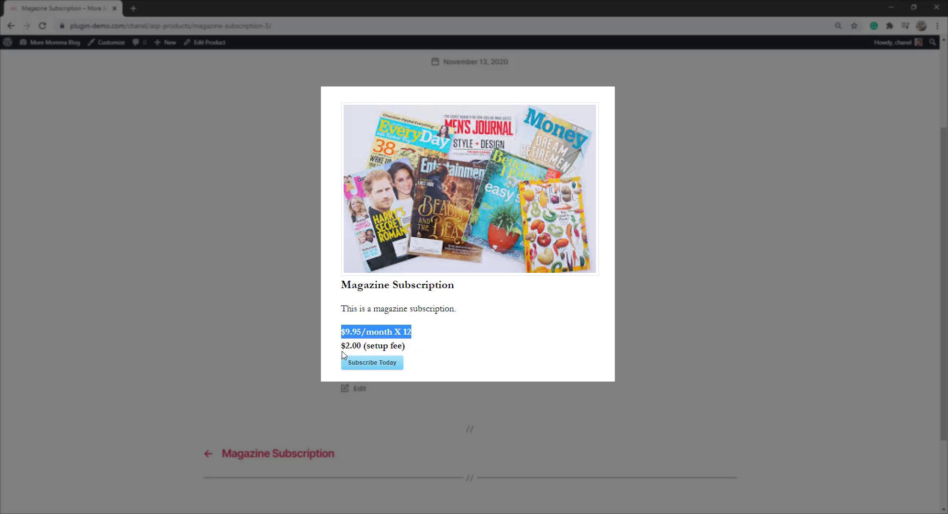
left_click_drag(342, 344, 418, 345)
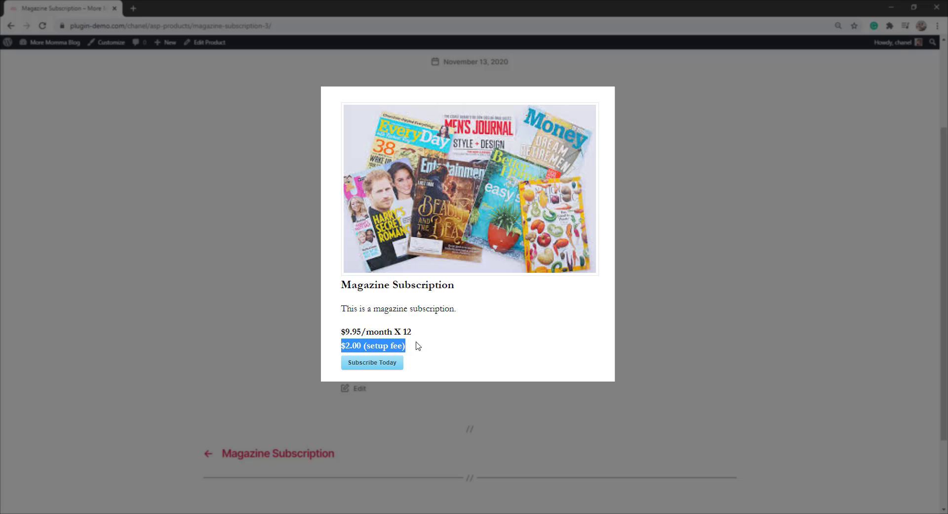
left_click(418, 346)
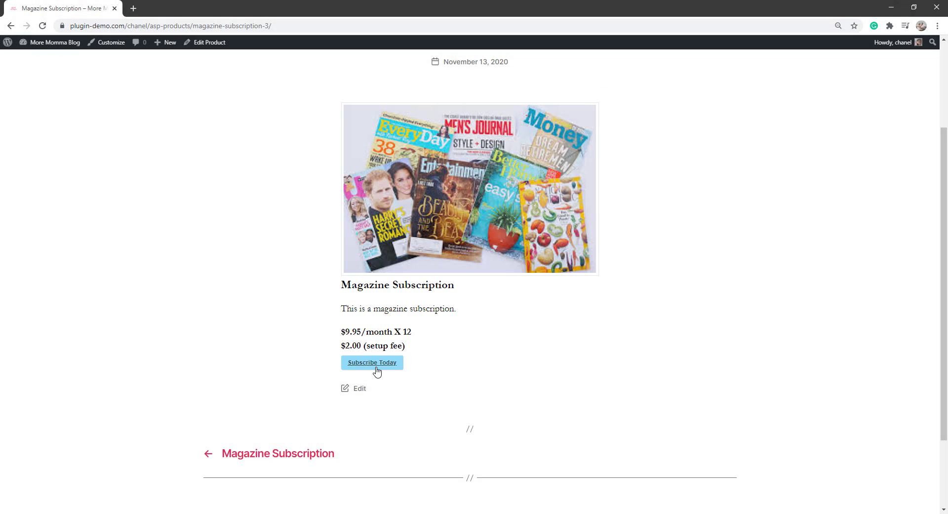
- Buy the subscription with the test customer's name, email, billing address in Austria and card details, and check the checkout result
left_click(377, 365)
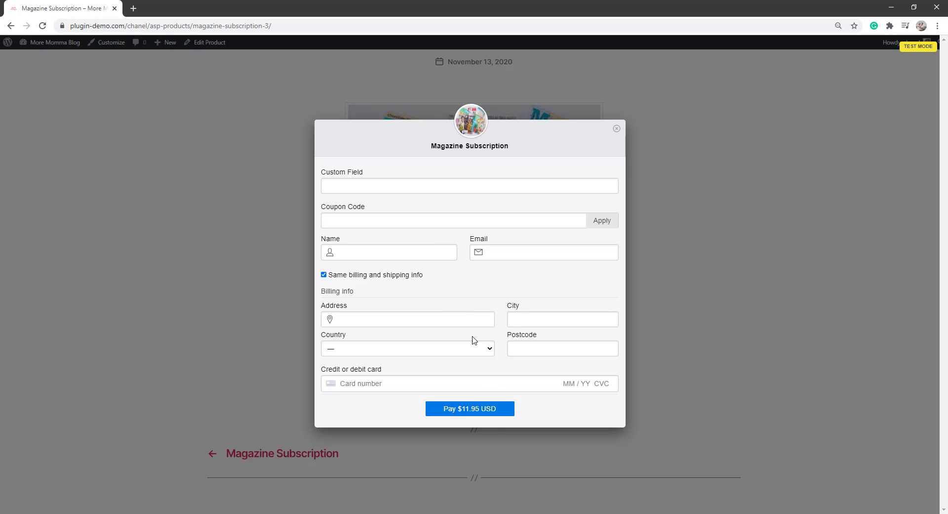
left_click(435, 256)
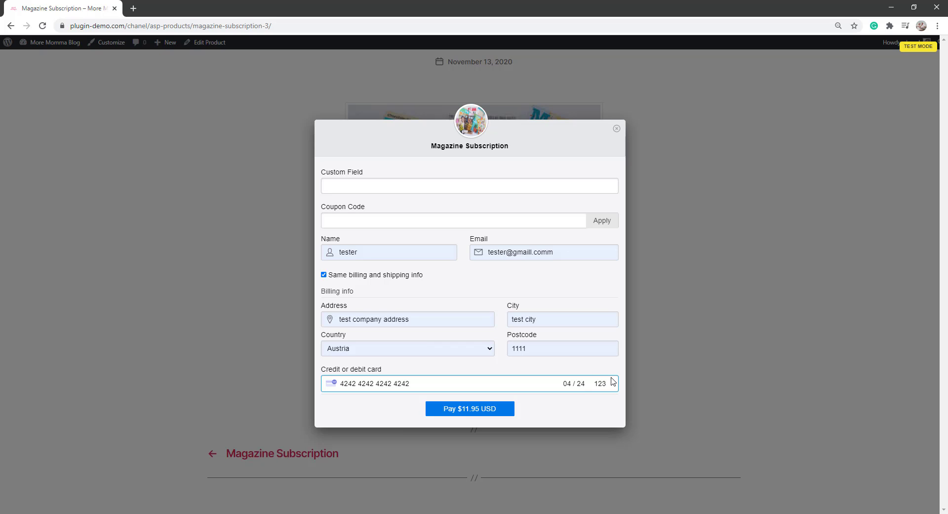
left_click(458, 412)
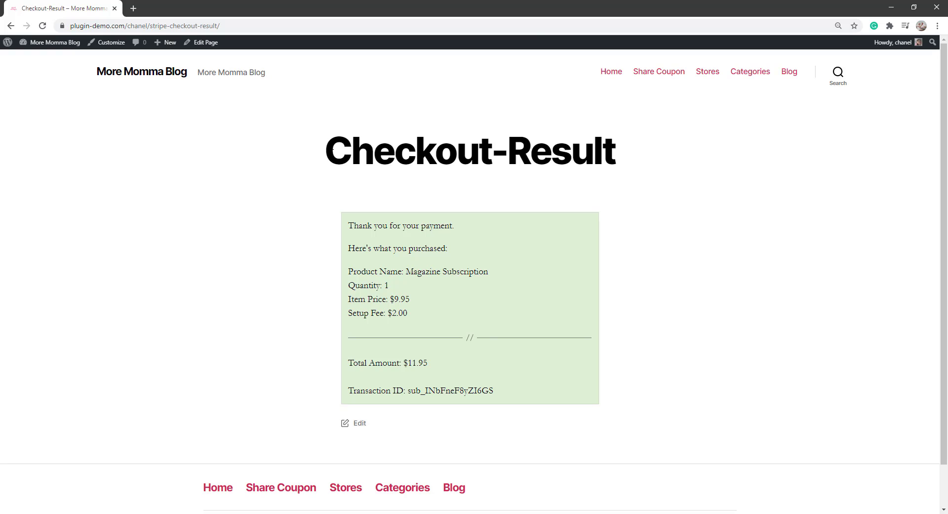
left_click_drag(332, 150, 632, 196)
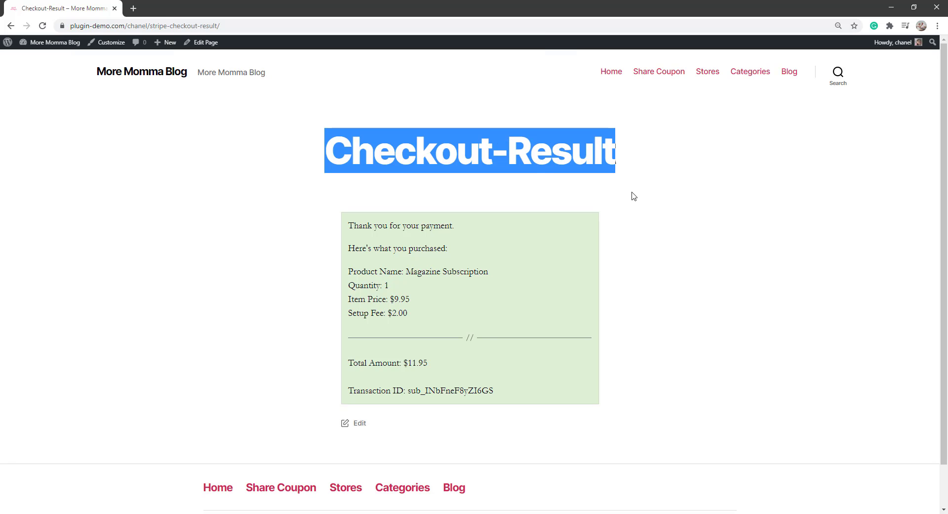
left_click(530, 420)
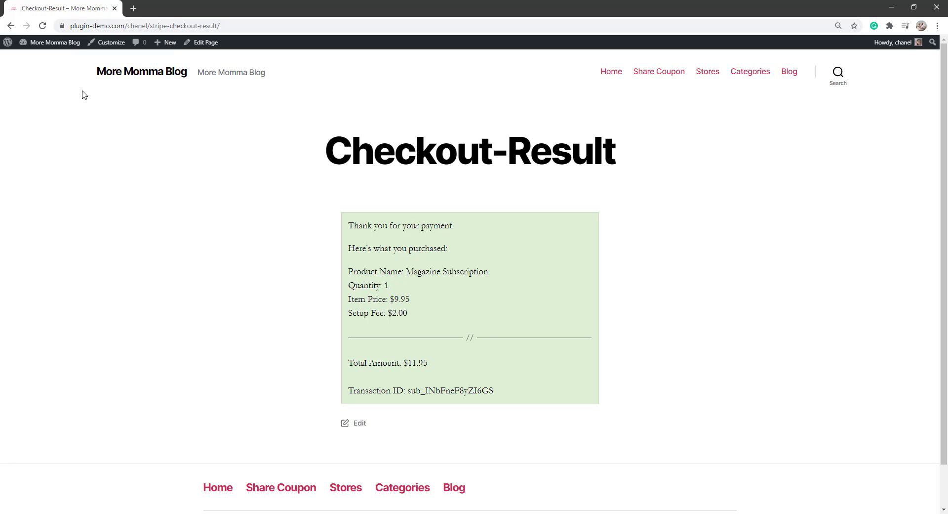
- Return to the WordPress admin and check the newest subscription's date and customer email in the Stripe Payments subscriptions list
left_click(53, 45)
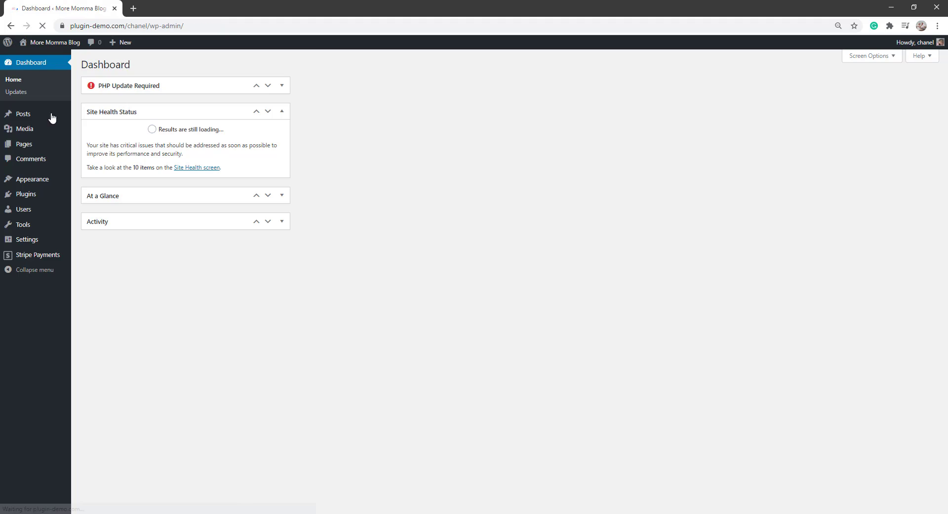
mouse_move(48, 255)
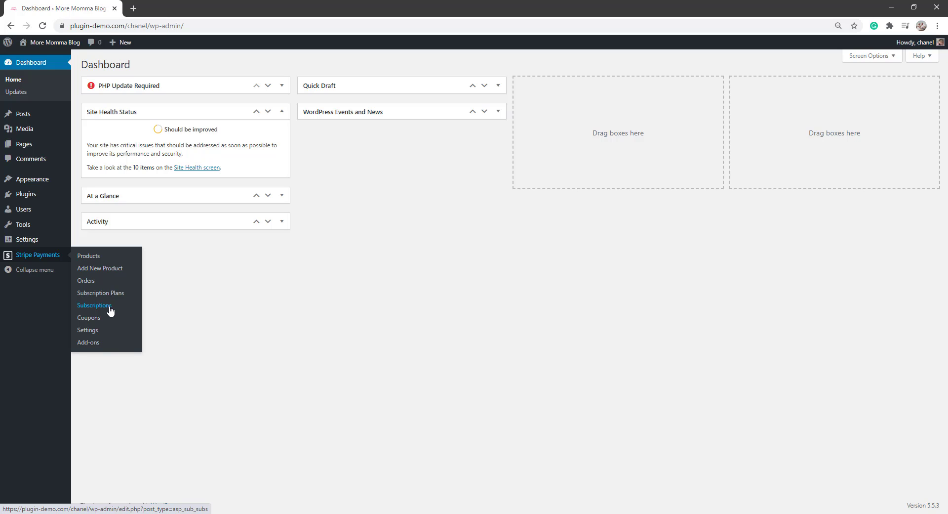
left_click(94, 306)
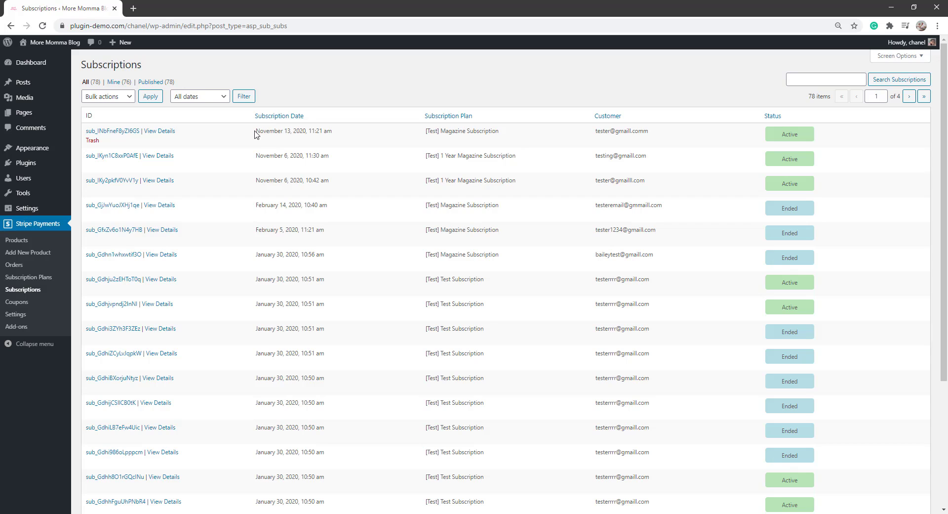
left_click_drag(254, 134, 338, 130)
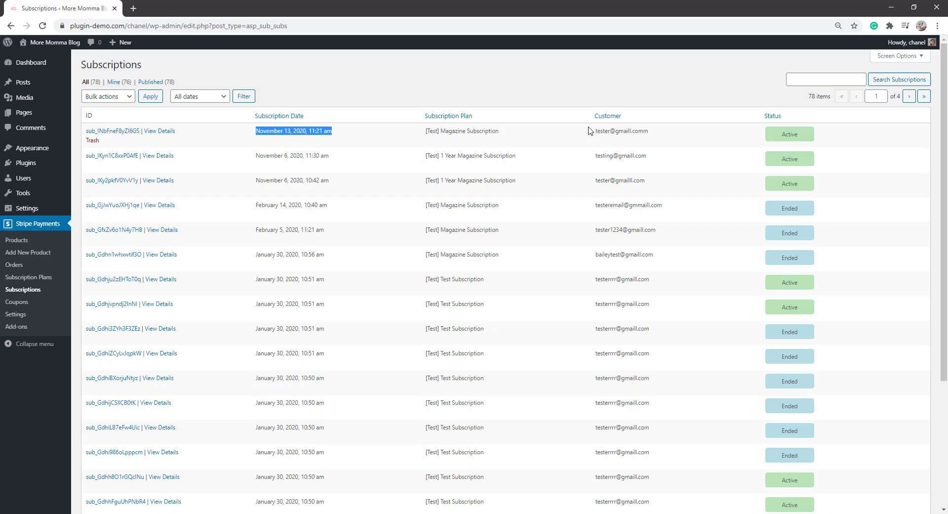
left_click_drag(595, 131, 655, 131)
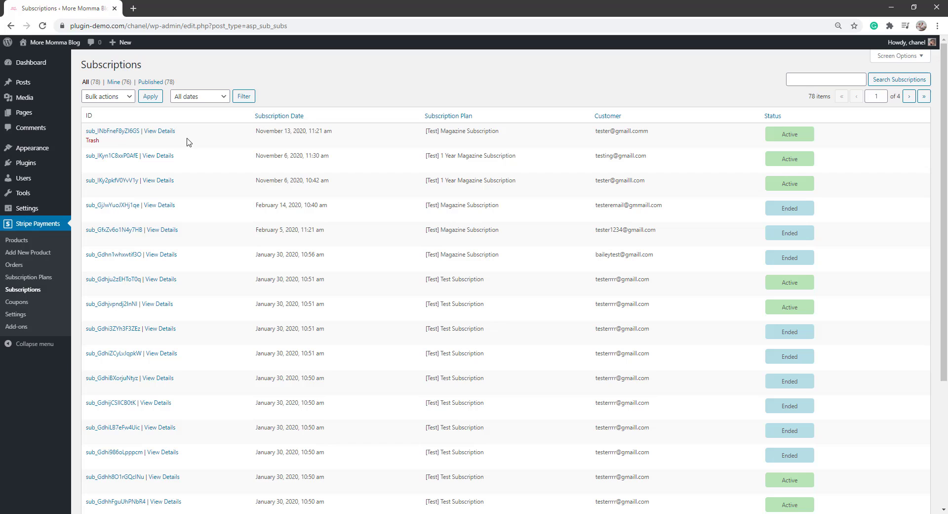
- View the newest subscription's details and check how many payments have been made
left_click(157, 132)
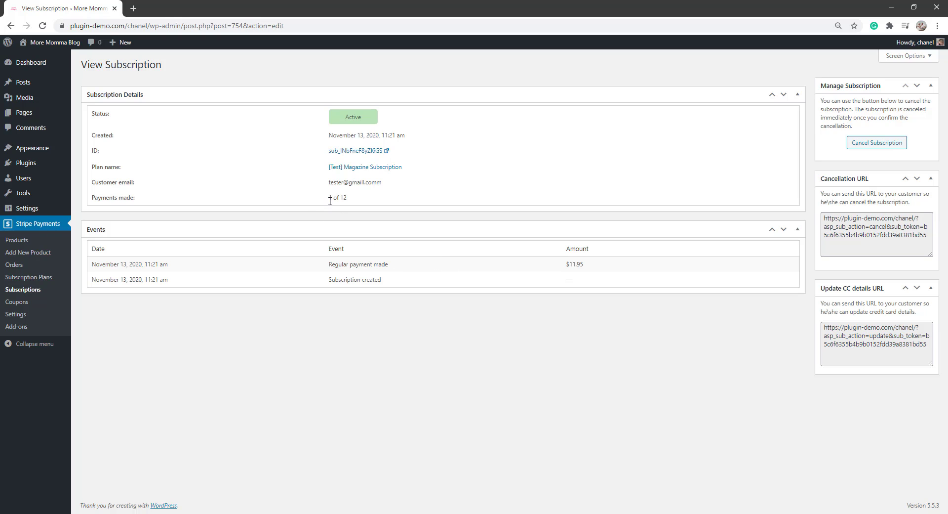
left_click_drag(329, 199, 356, 200)
left_click(931, 152)
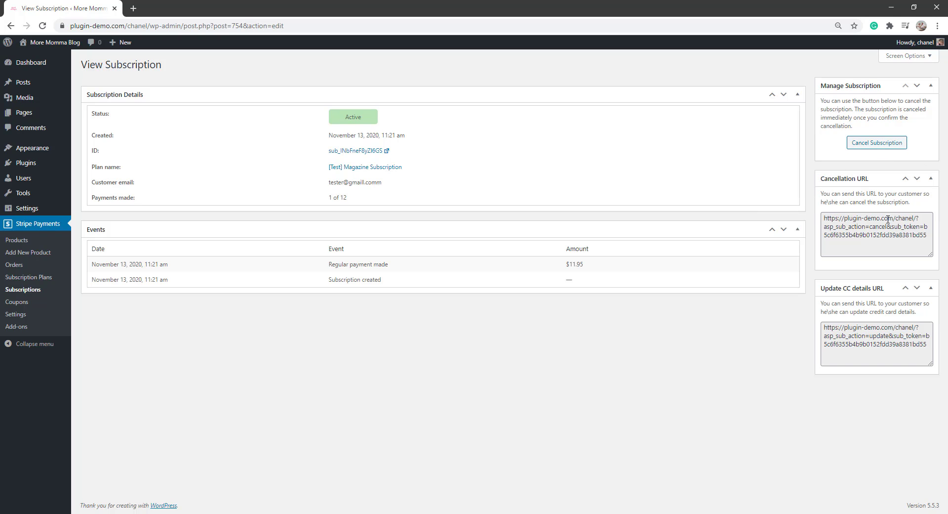